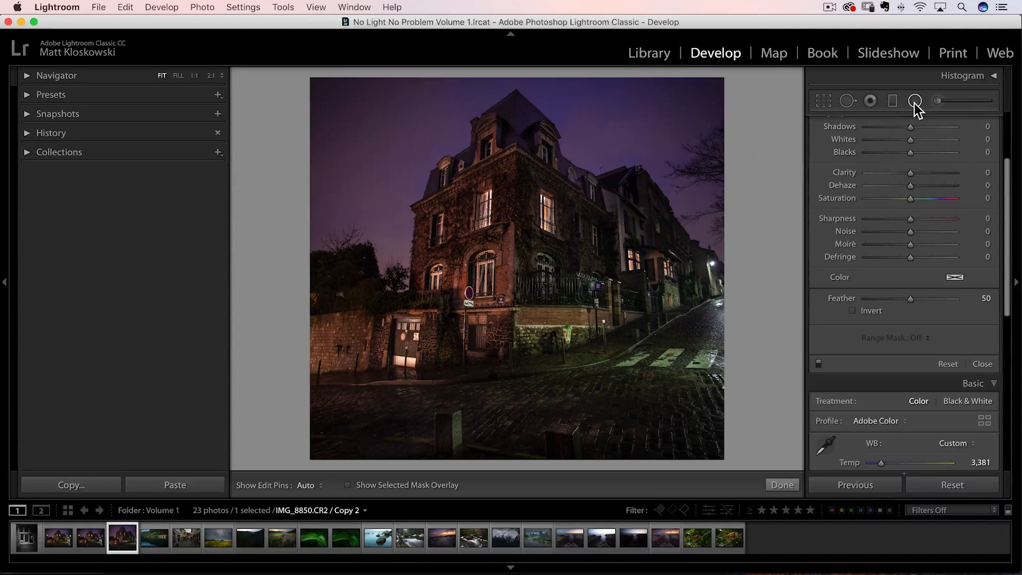
Step: Draw a radial filter around the upper-floor window just left of the building's corner, inverted, with Temp 32 and Exposure 1.06
{"action": "scroll", "coordinate": [918, 177], "scroll_direction": "up", "scroll_amount": 4}
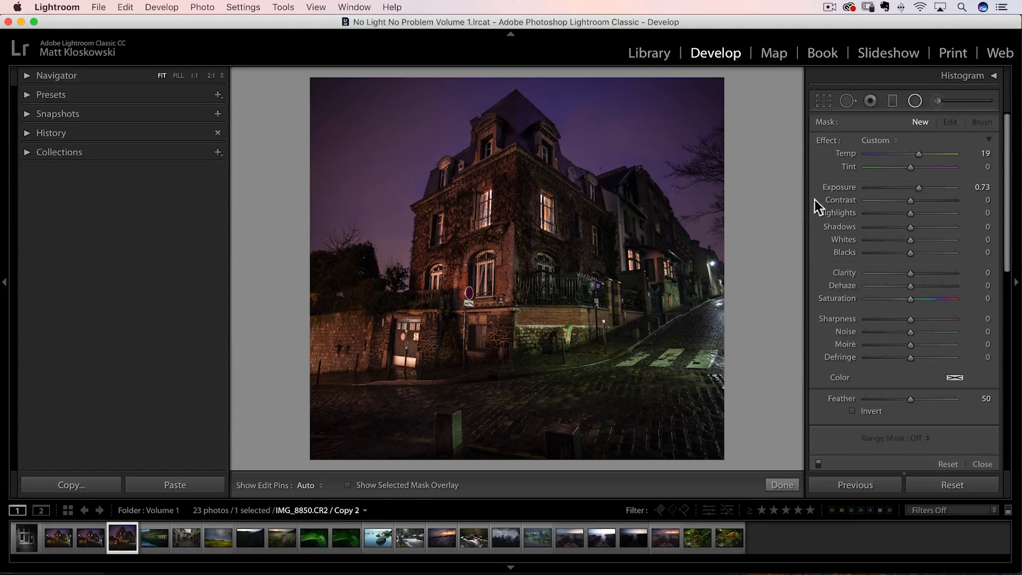
{"action": "left_click_drag", "start_coordinate": [920, 188], "coordinate": [922, 155]}
{"action": "left_click_drag", "start_coordinate": [485, 207], "coordinate": [501, 234]}
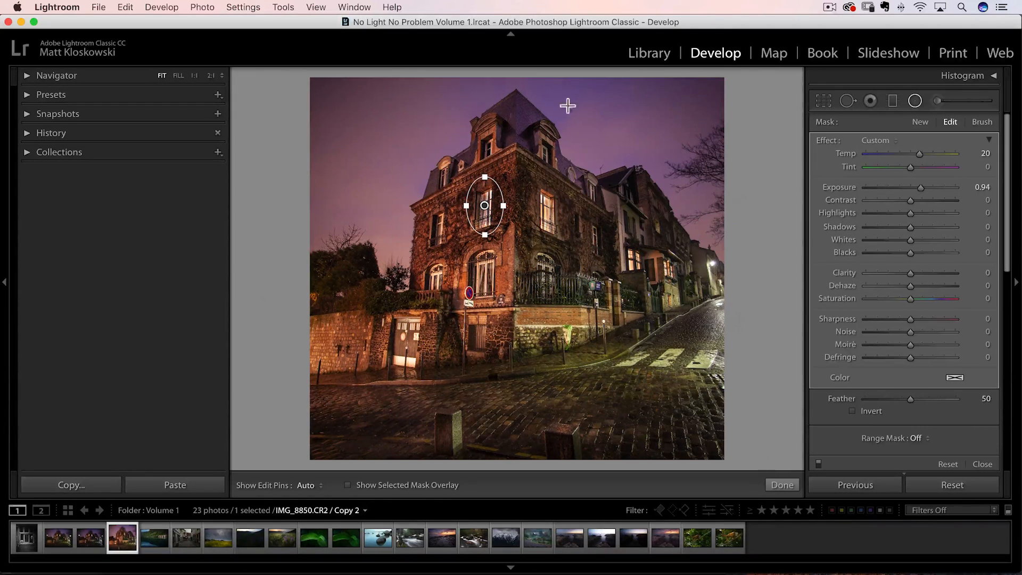
{"action": "left_click", "coordinate": [870, 411]}
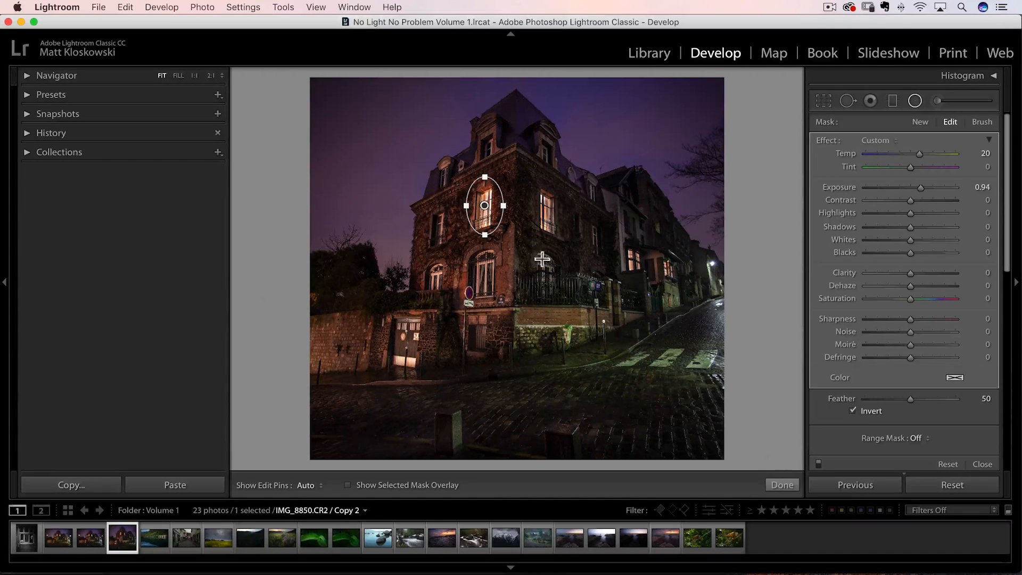
{"action": "left_click_drag", "start_coordinate": [919, 188], "coordinate": [927, 154]}
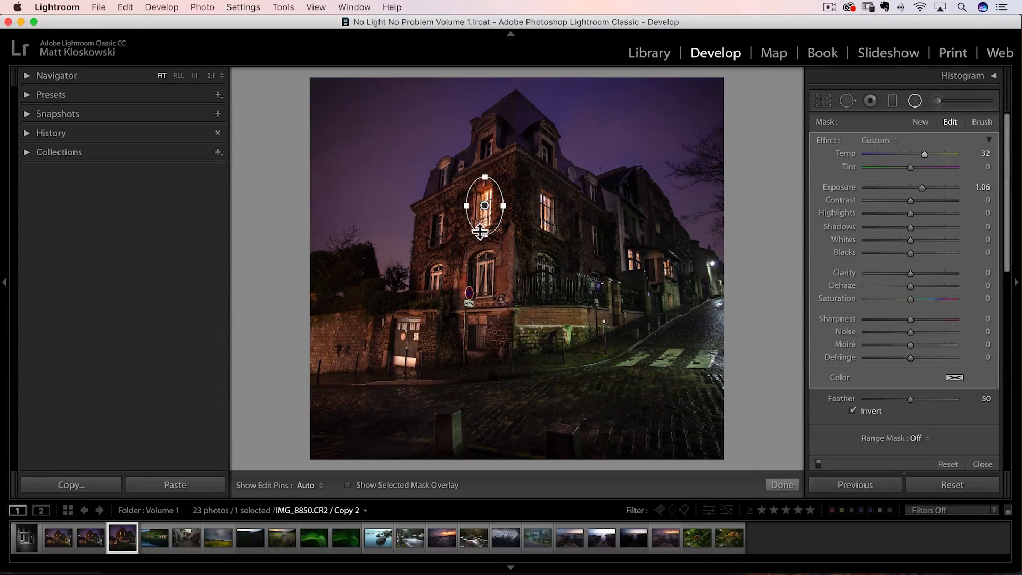
{"action": "left_click_drag", "start_coordinate": [517, 208], "coordinate": [517, 209]}
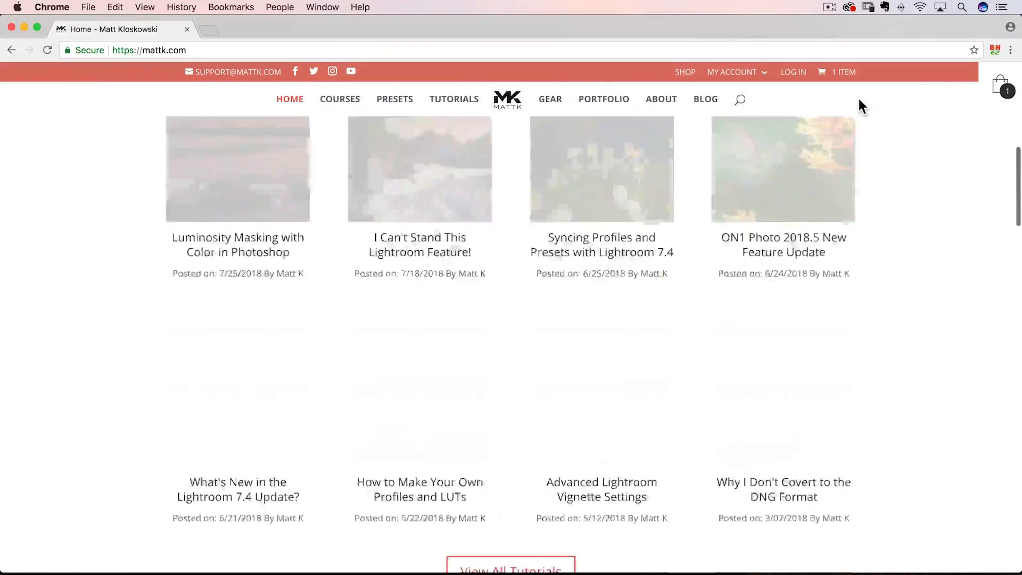
Step: Switch to Chrome and look through the mattk.com home page down to the latest courses and presets section
{"action": "scroll", "coordinate": [858, 97], "scroll_direction": "down", "scroll_amount": 5}
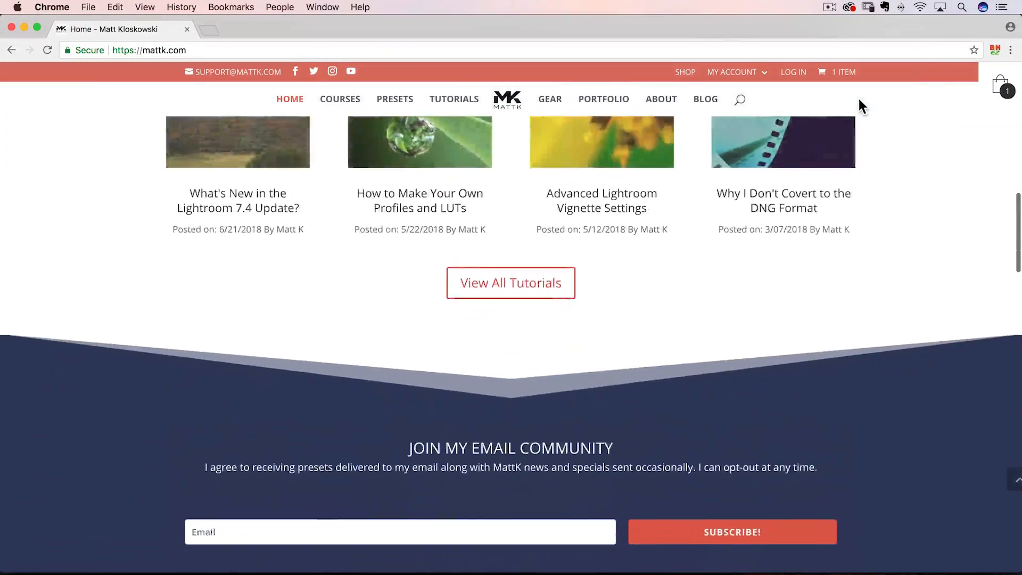
{"action": "scroll", "coordinate": [857, 97], "scroll_direction": "down", "scroll_amount": 5}
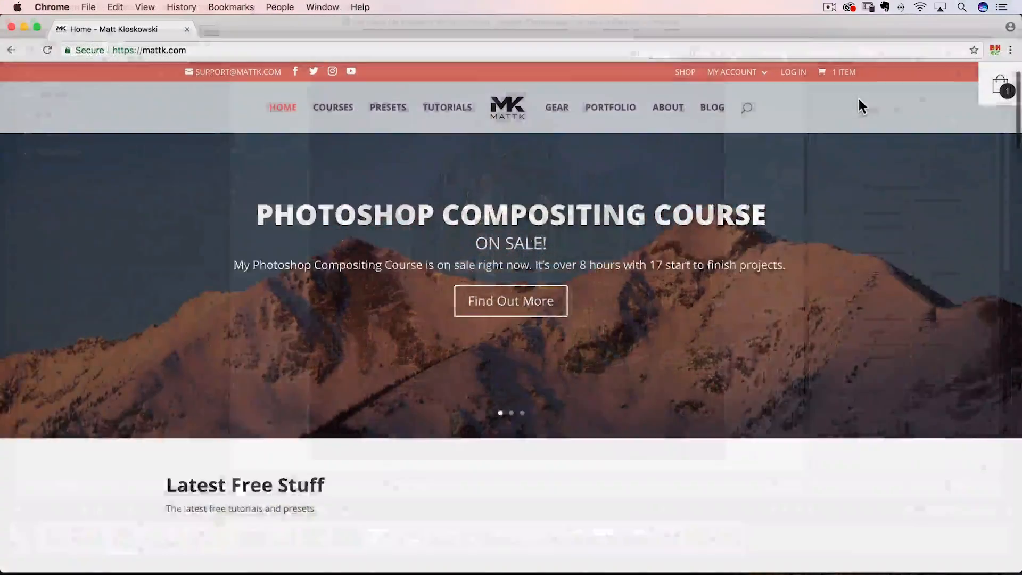
{"action": "scroll", "coordinate": [858, 100], "scroll_direction": "down", "scroll_amount": 10}
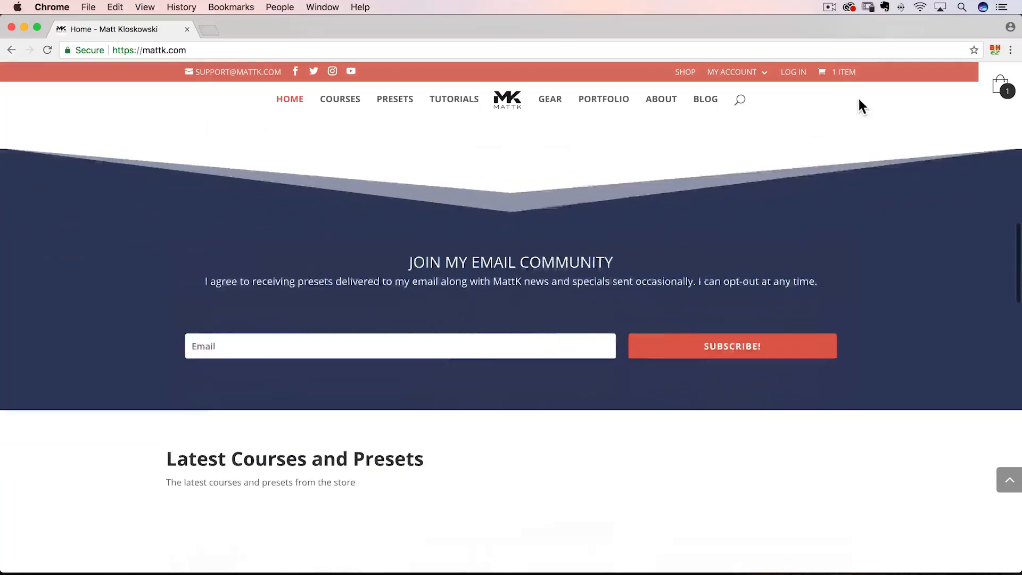
{"action": "scroll", "coordinate": [858, 98], "scroll_direction": "down", "scroll_amount": 1}
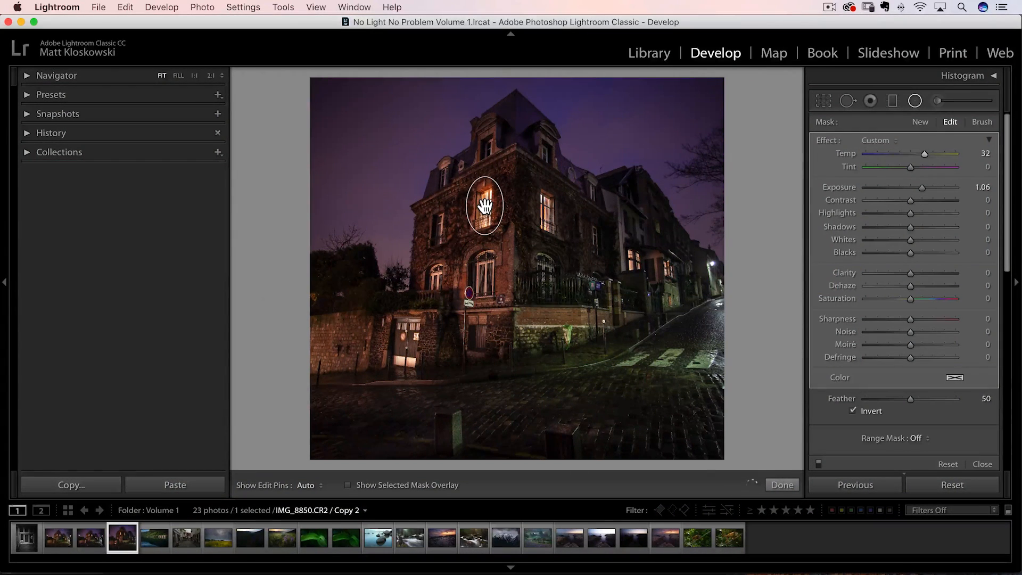
Step: In Lightroom, duplicate the window's radial filter and place the copy over the lit window right of the building's corner
{"action": "mouse_move", "coordinate": [484, 208]}
{"action": "right_click", "coordinate": [484, 206]}
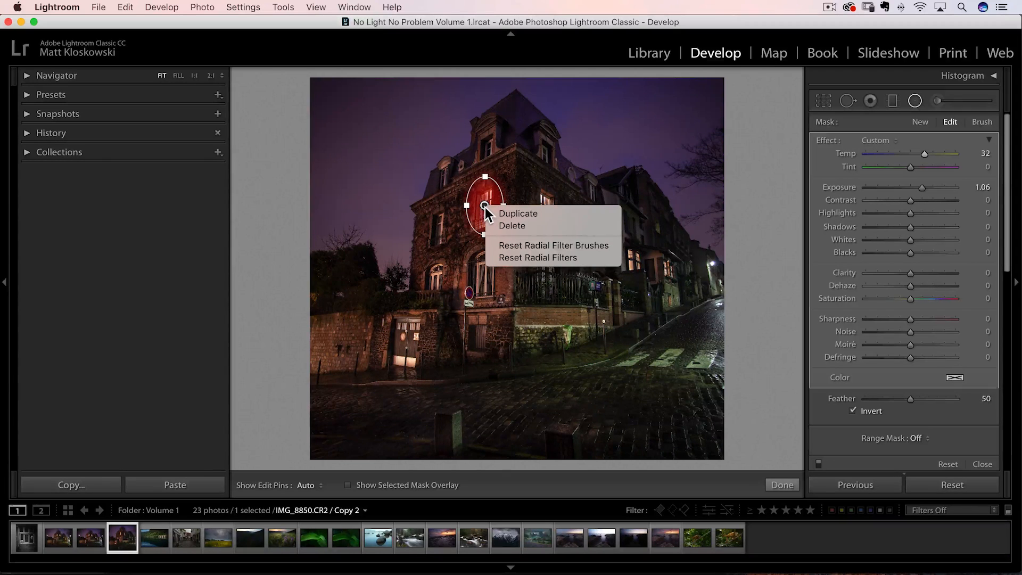
{"action": "left_click", "coordinate": [502, 213]}
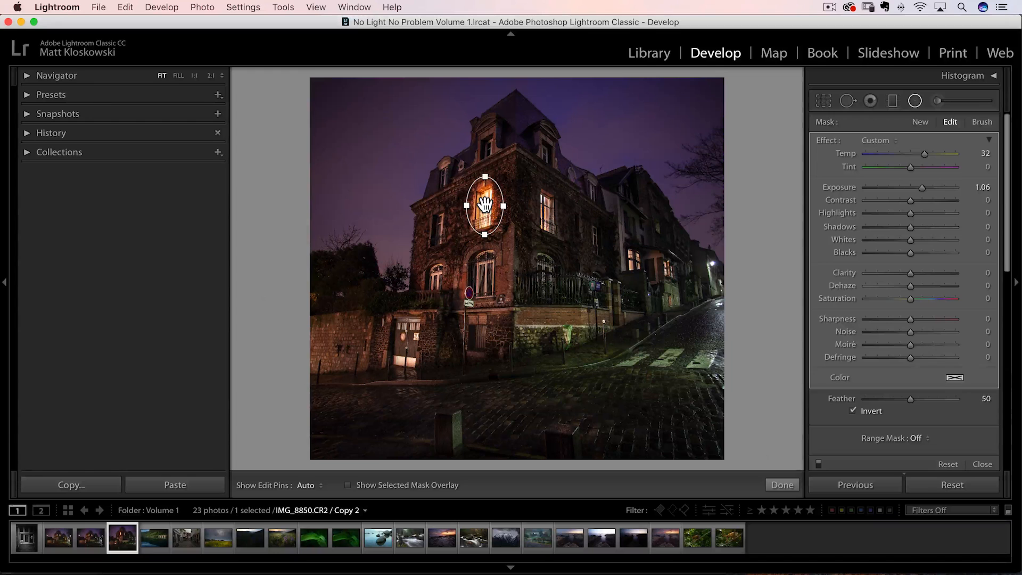
{"action": "left_click_drag", "start_coordinate": [484, 205], "coordinate": [547, 209]}
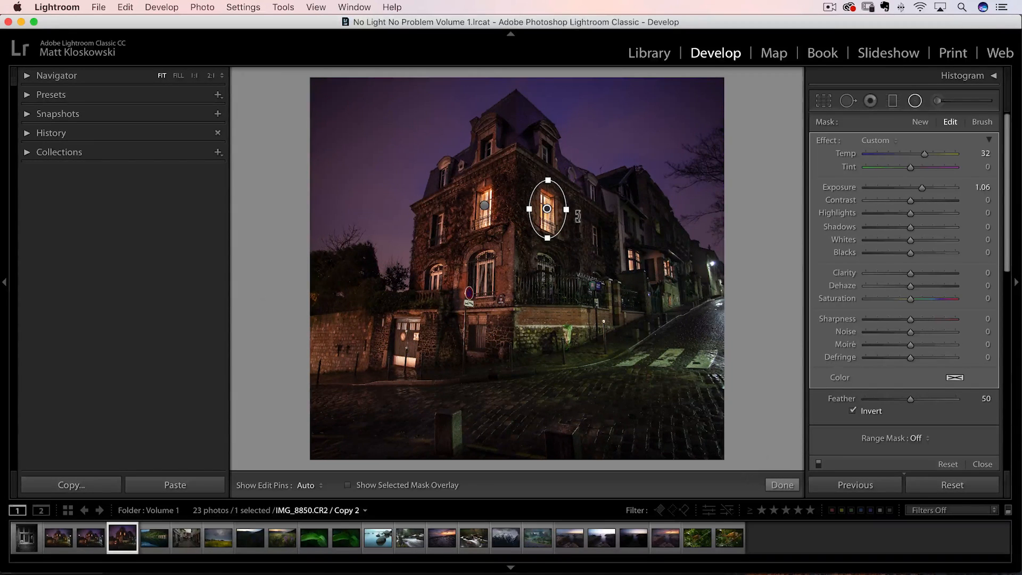
Step: Duplicate the radial filter onto the building's leftmost upper-floor window, shrunk to fit, with Temp 47 and Exposure 1.74
{"action": "right_click", "coordinate": [548, 208]}
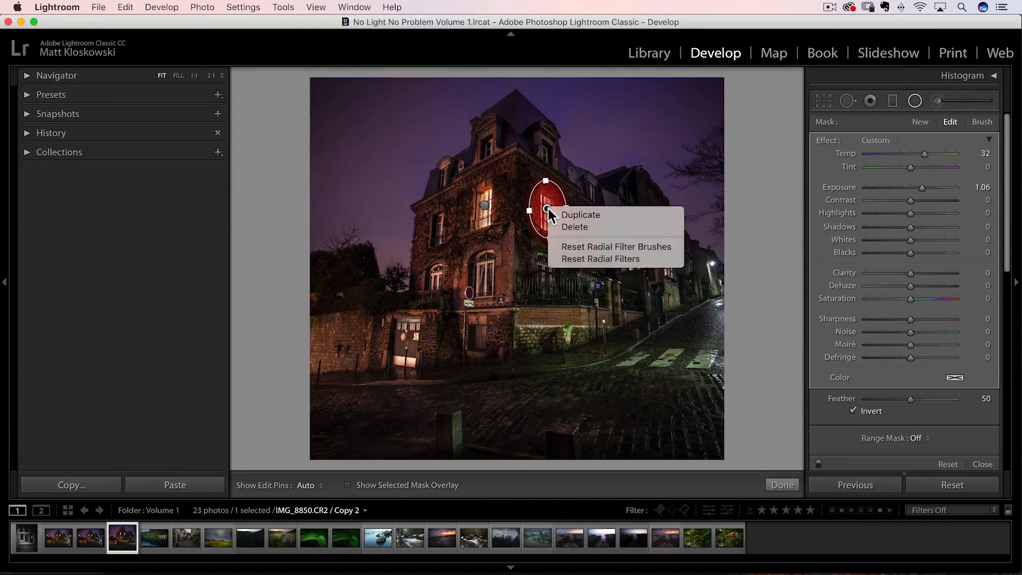
{"action": "left_click", "coordinate": [564, 214]}
{"action": "left_click_drag", "start_coordinate": [534, 222], "coordinate": [433, 230]}
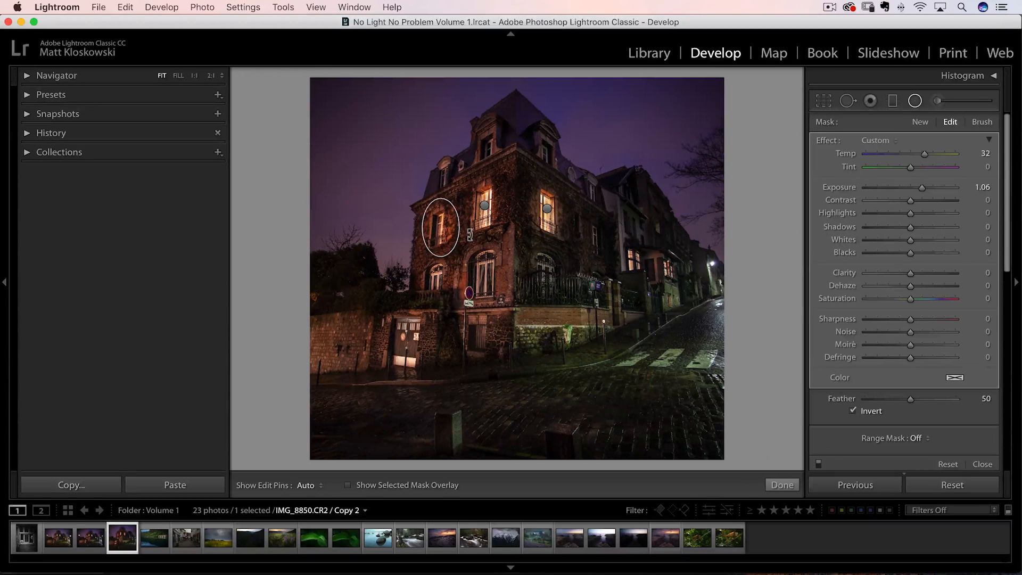
{"action": "left_click_drag", "start_coordinate": [441, 199], "coordinate": [453, 228]}
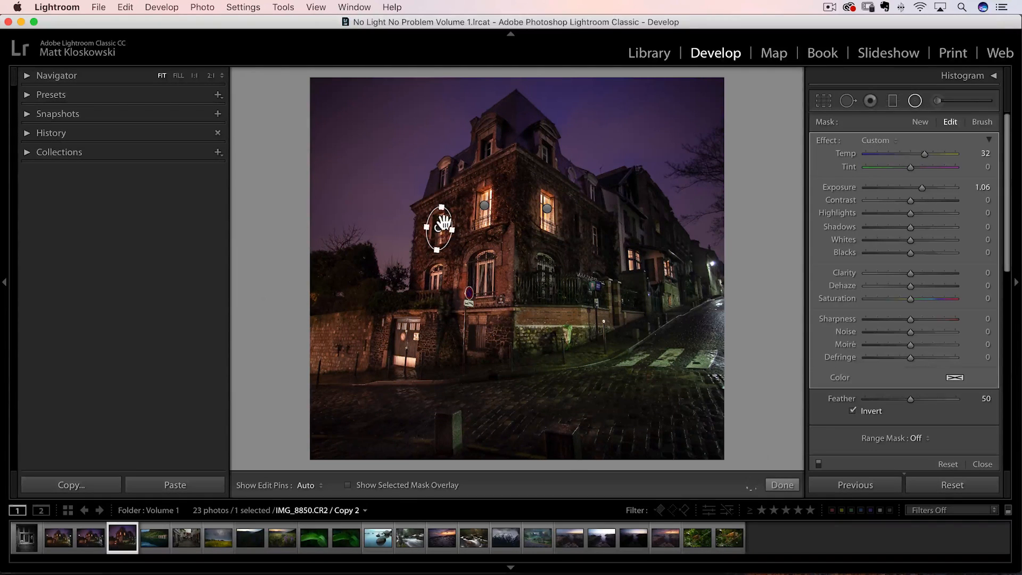
{"action": "left_click_drag", "start_coordinate": [931, 187], "coordinate": [935, 153]}
{"action": "left_click_drag", "start_coordinate": [928, 187], "coordinate": [926, 187]}
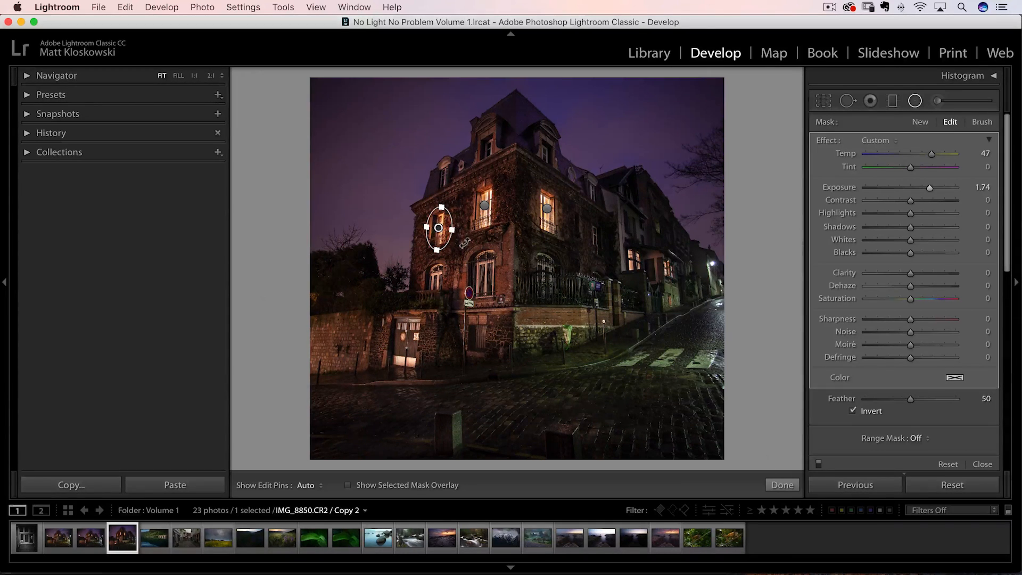
Step: Set the first radial filter, on the window just left of the building's corner, to Feather 67 and Exposure 1.93
{"action": "left_click", "coordinate": [481, 203]}
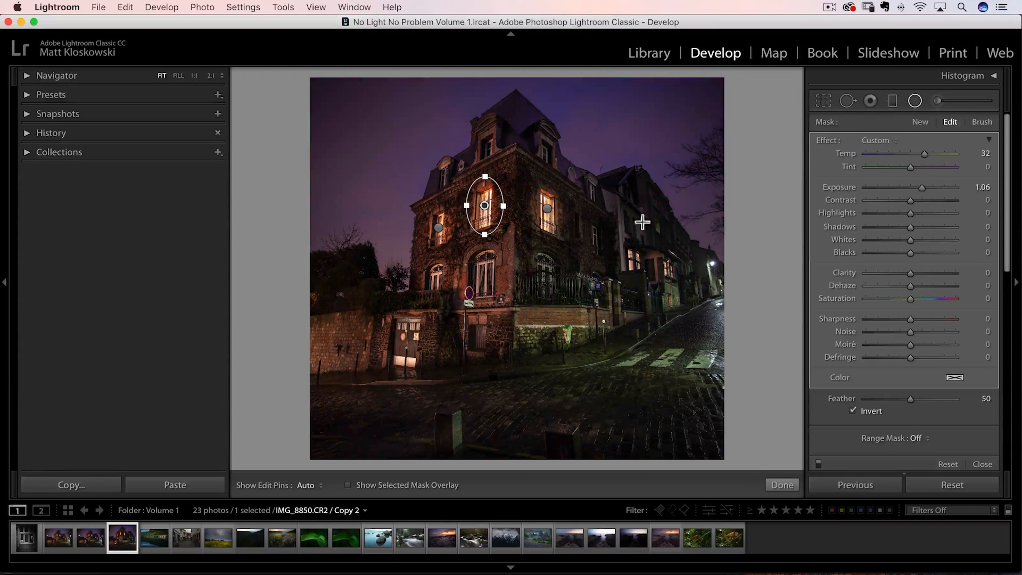
{"action": "mouse_move", "coordinate": [921, 398]}
{"action": "left_mouse_down"}
{"action": "mouse_move", "coordinate": [934, 397]}
{"action": "mouse_move", "coordinate": [925, 398]}
{"action": "left_mouse_up"}
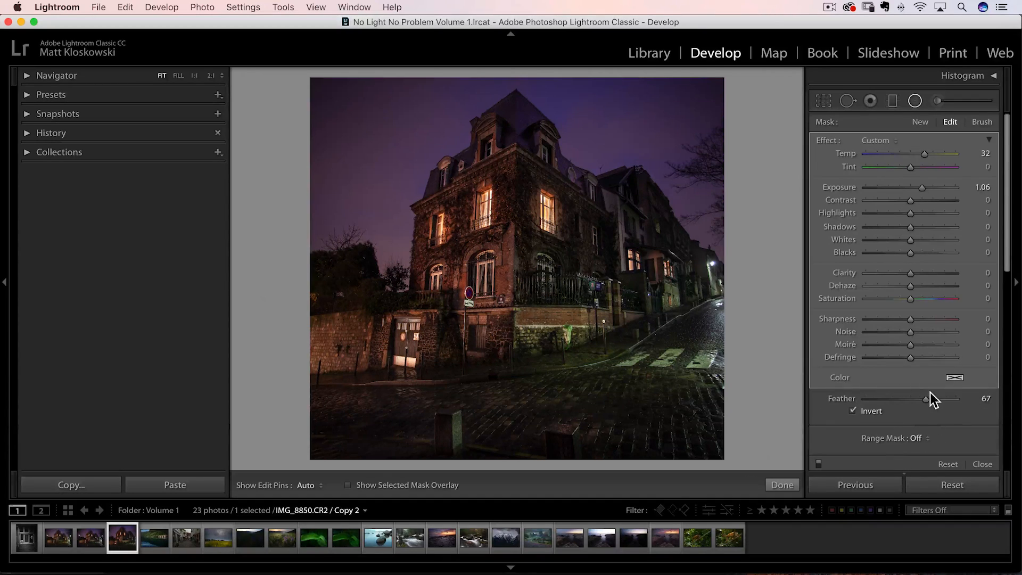
{"action": "left_click_drag", "start_coordinate": [921, 188], "coordinate": [932, 187]}
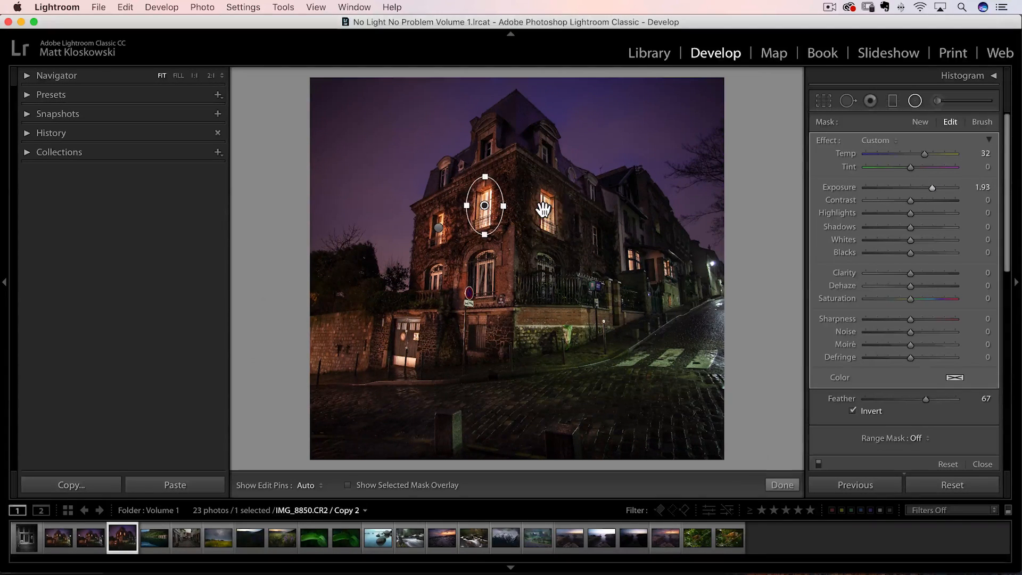
Step: Set the Exposure of the radial filter on the window right of the building's corner to 1.61
{"action": "left_click_drag", "start_coordinate": [931, 188], "coordinate": [931, 187]}
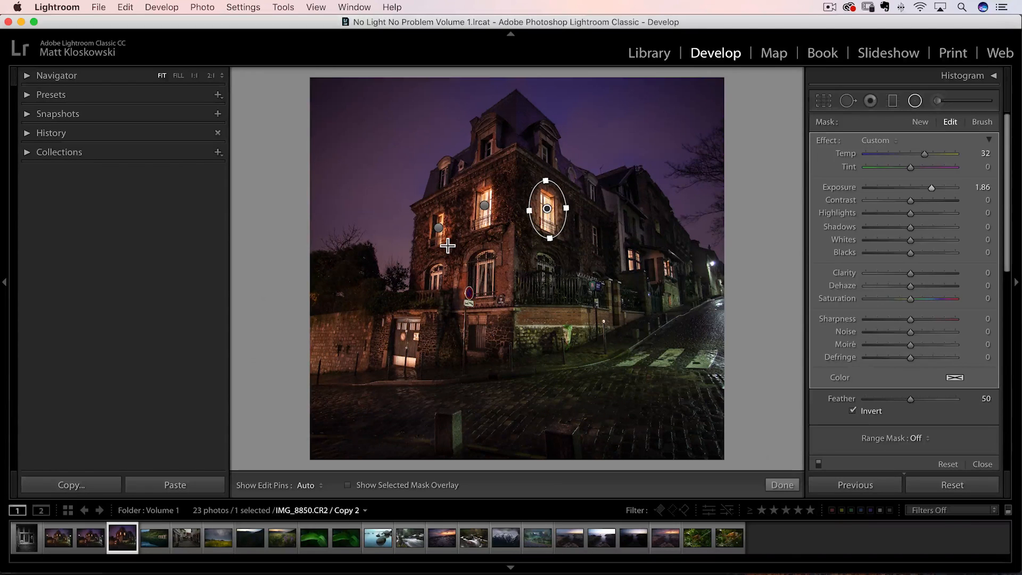
{"action": "left_click_drag", "start_coordinate": [931, 186], "coordinate": [925, 188]}
{"action": "left_click_drag", "start_coordinate": [925, 188], "coordinate": [926, 187]}
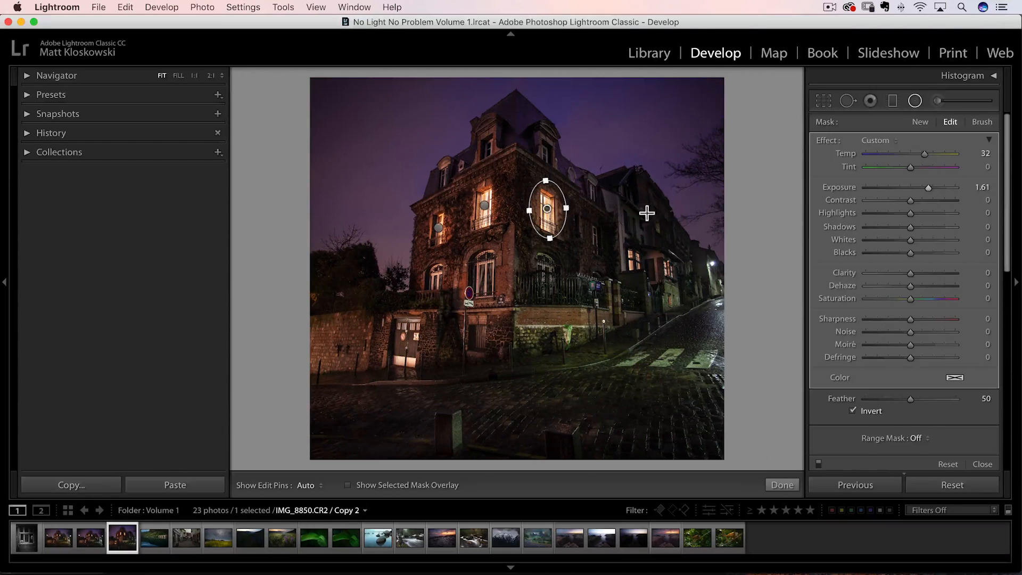
Step: Duplicate that radial filter onto the lit windows of the house farther up the street, with Temp 33 and Exposure 1.96
{"action": "right_click", "coordinate": [548, 208]}
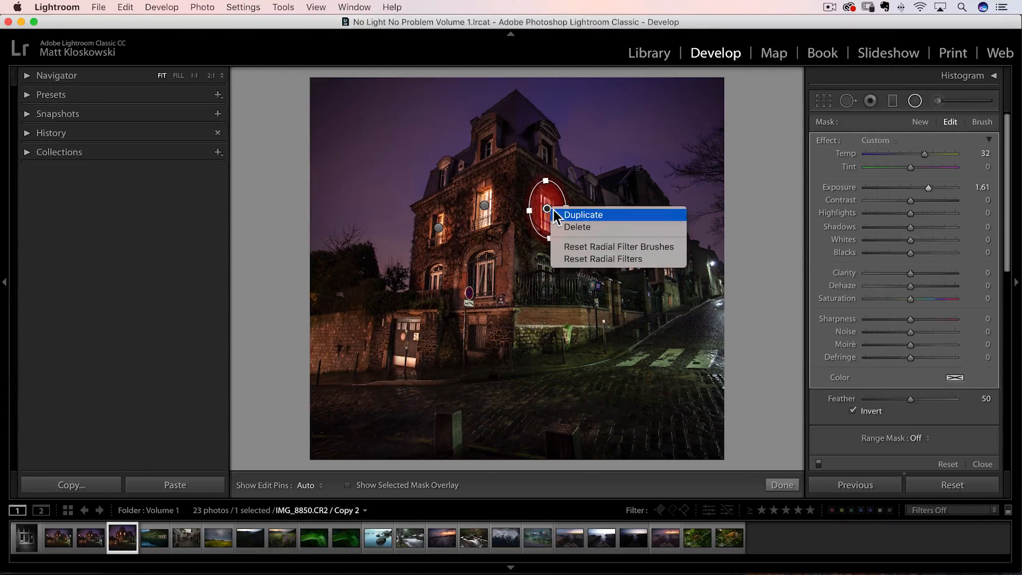
{"action": "left_click", "coordinate": [554, 212]}
{"action": "left_click_drag", "start_coordinate": [548, 208], "coordinate": [674, 295]}
{"action": "left_click_drag", "start_coordinate": [932, 189], "coordinate": [931, 187]}
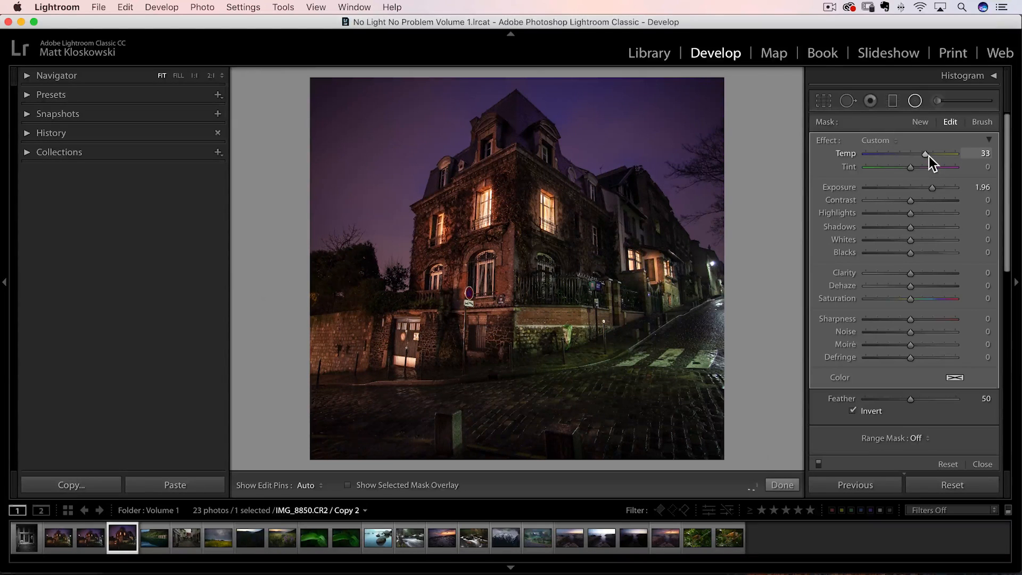
Step: Turn all radial filters off and on again to compare the photo before and after the window lighting
{"action": "scroll", "coordinate": [819, 294], "scroll_direction": "down", "scroll_amount": 5}
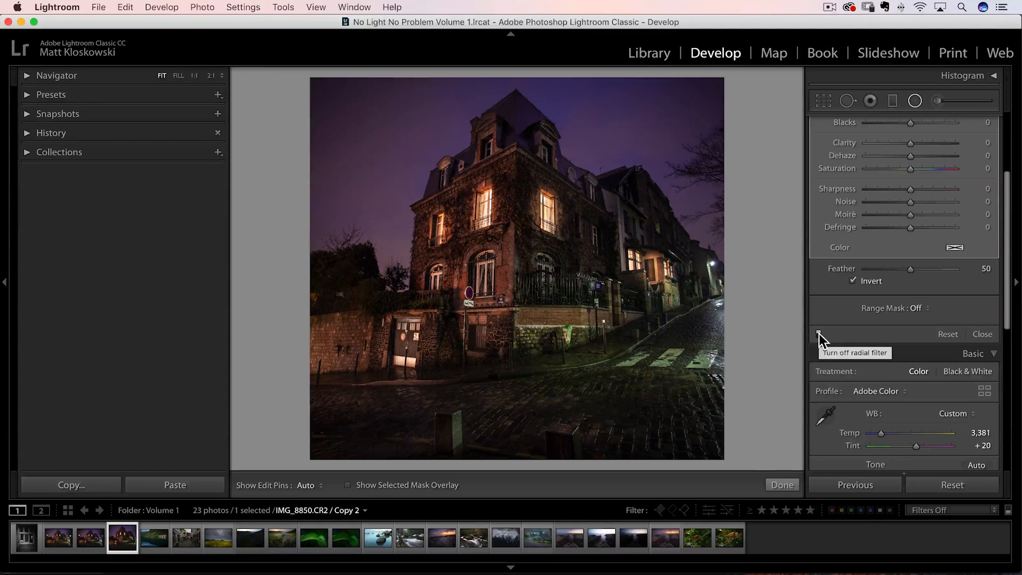
{"action": "left_click", "coordinate": [819, 334]}
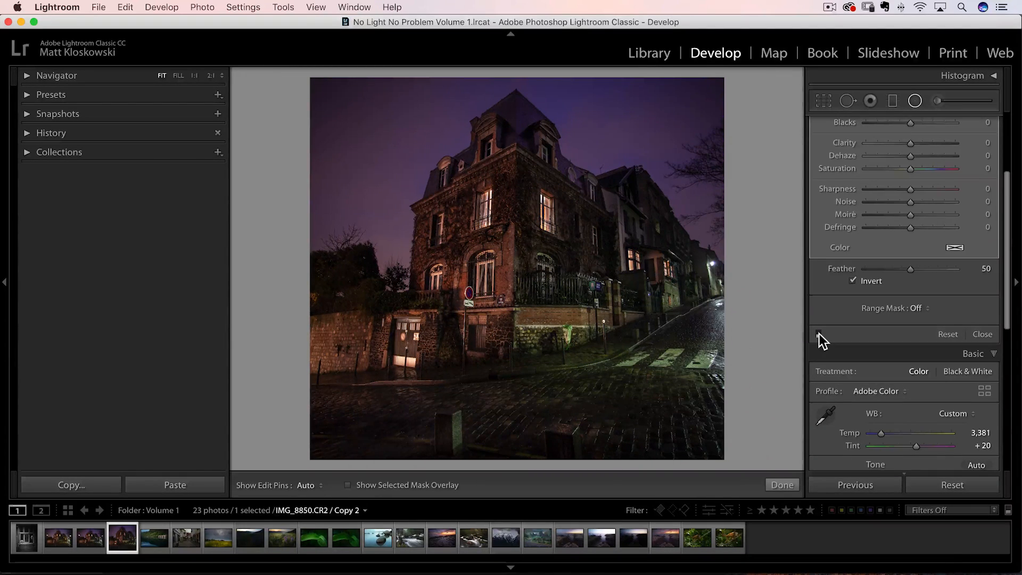
{"action": "left_click", "coordinate": [819, 333]}
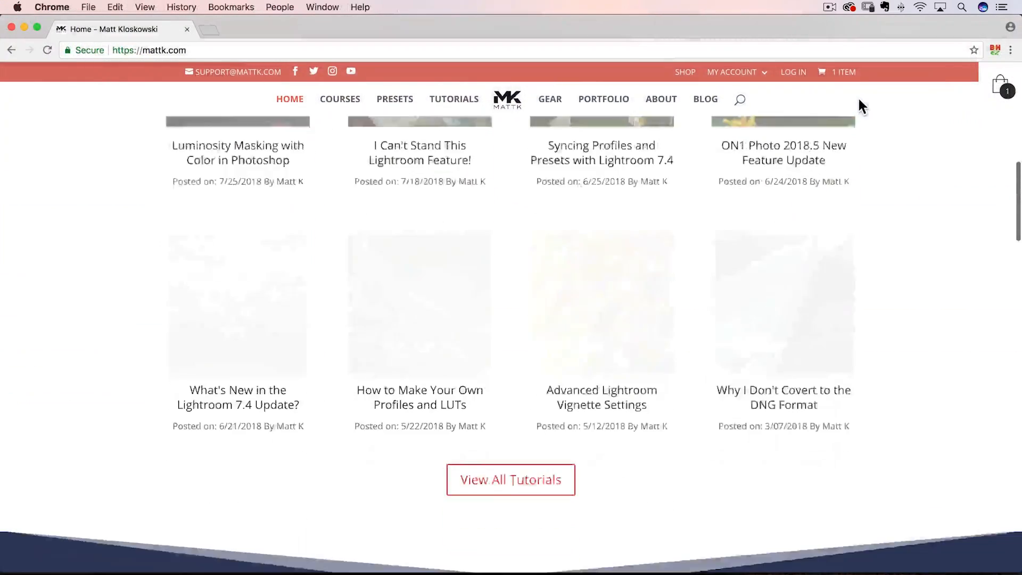
Step: Switch to Chrome and look through the tutorials section of the mattk.com home page
{"action": "scroll", "coordinate": [857, 97], "scroll_direction": "down", "scroll_amount": 9}
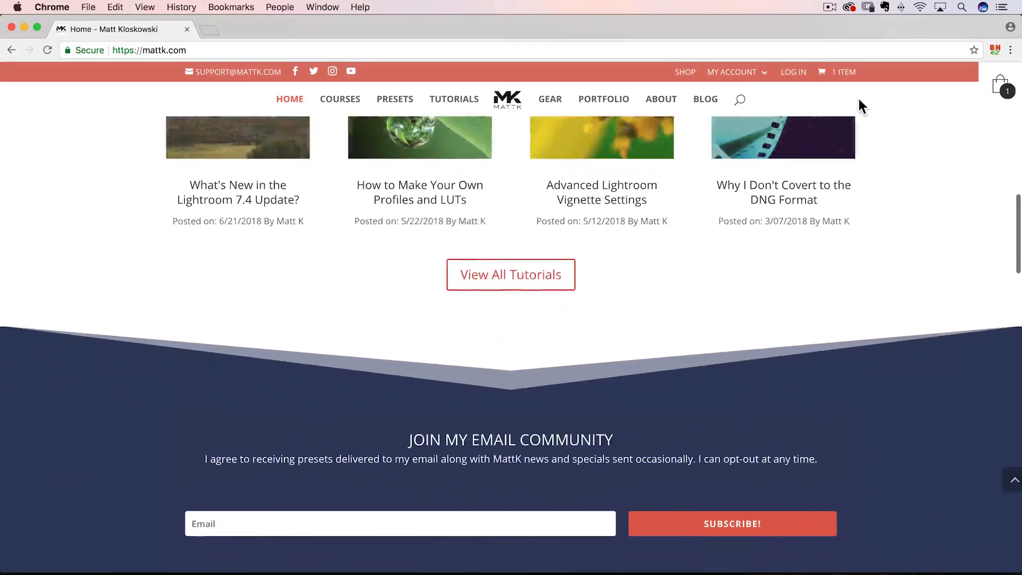